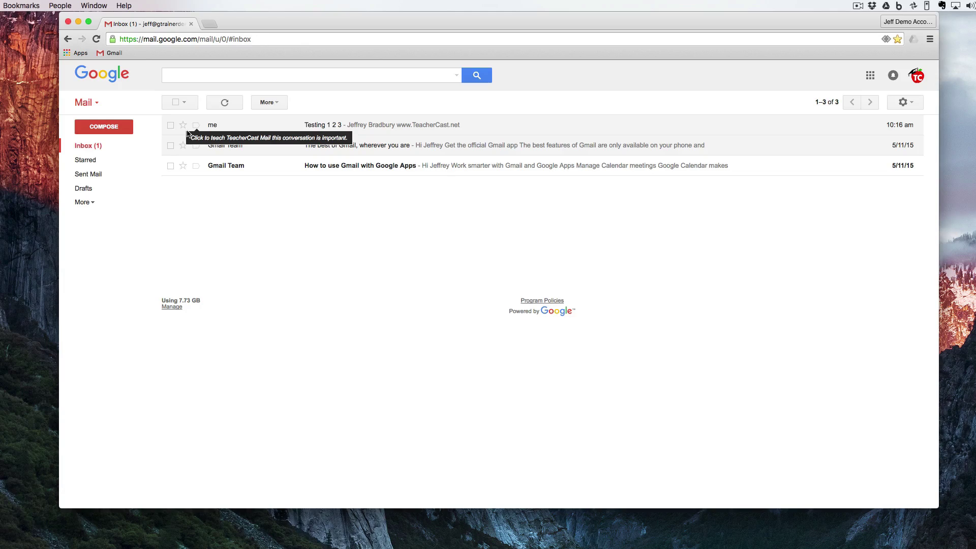
- Star the 'Testing 1 2 3' message and mark 'The best of Gmail' as important
click(183, 126)
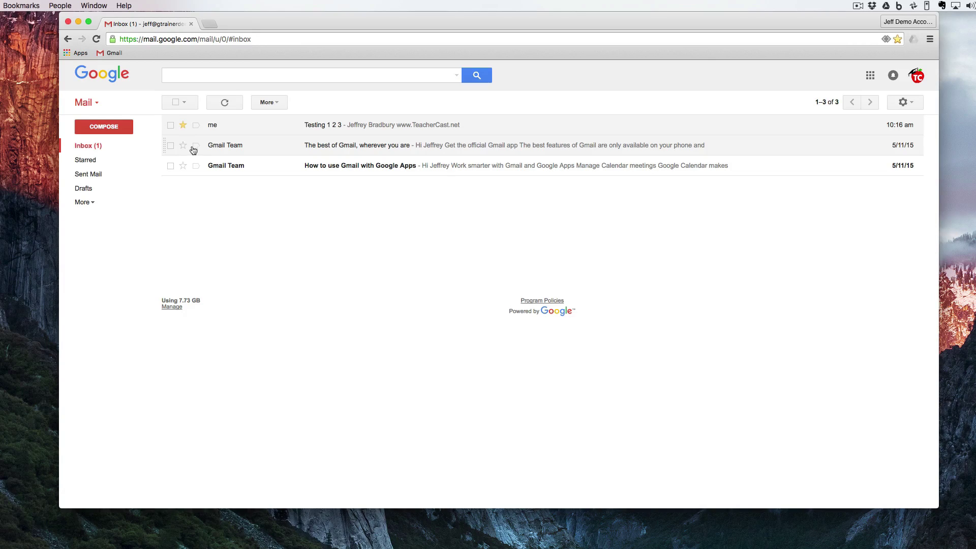
click(196, 147)
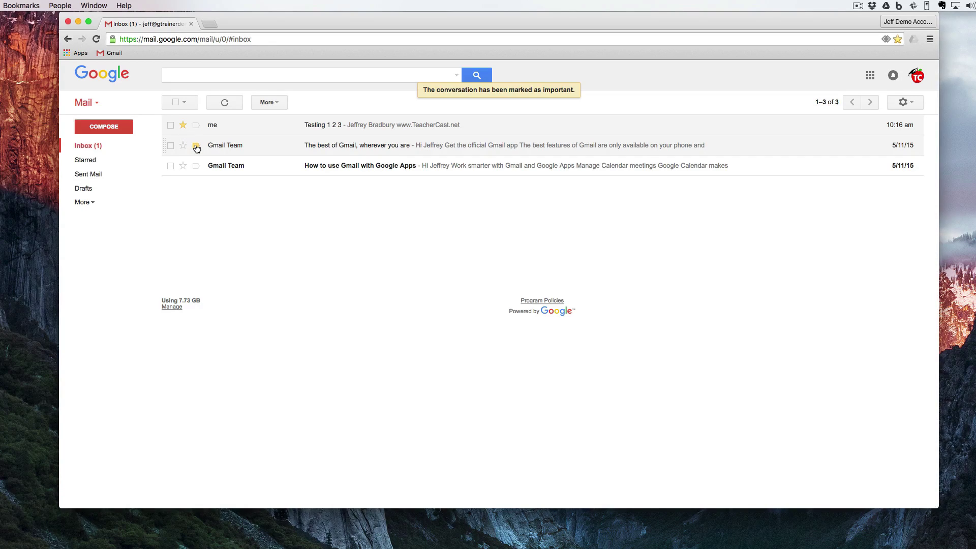
mouse_move(197, 148)
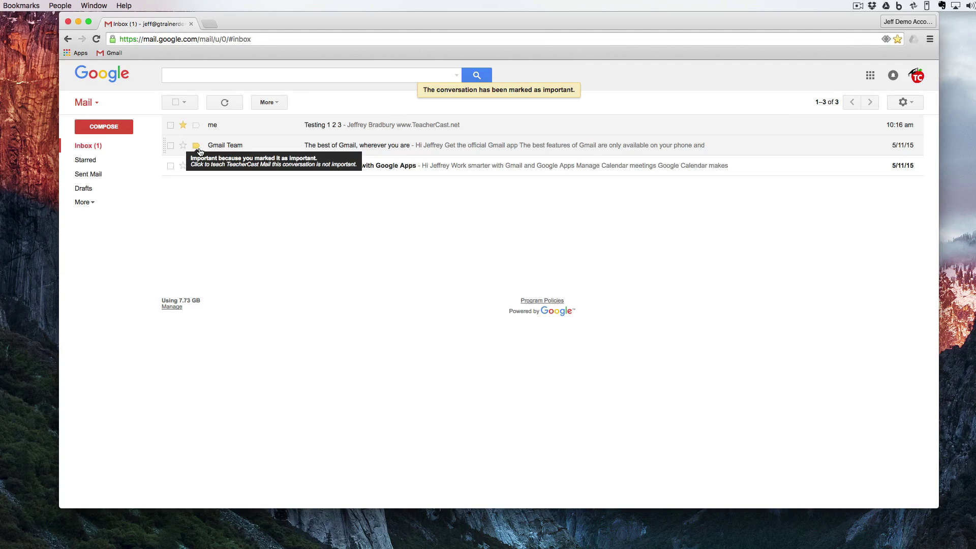
click(196, 79)
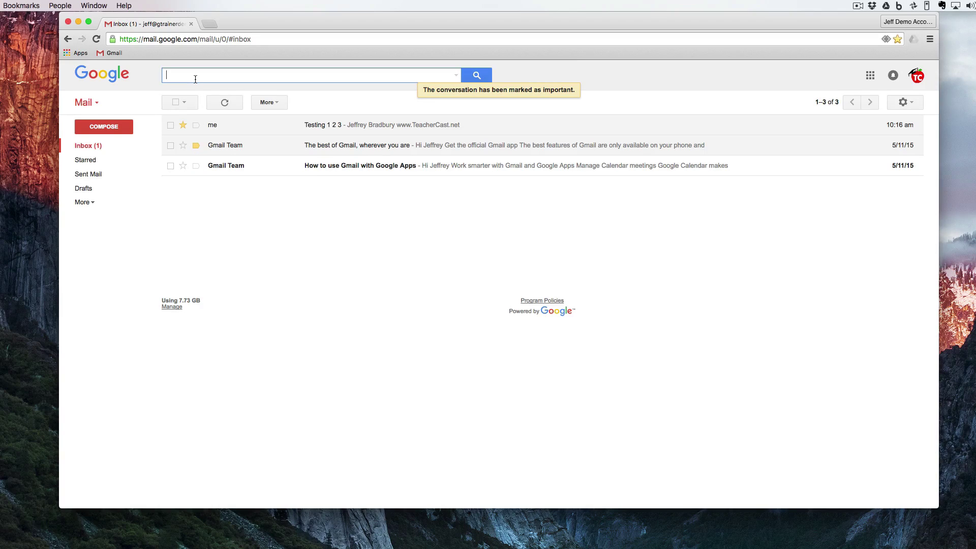
- Search is:starred to check the starred messages, then view the Starred folder
text(is:starred)
key(Return)
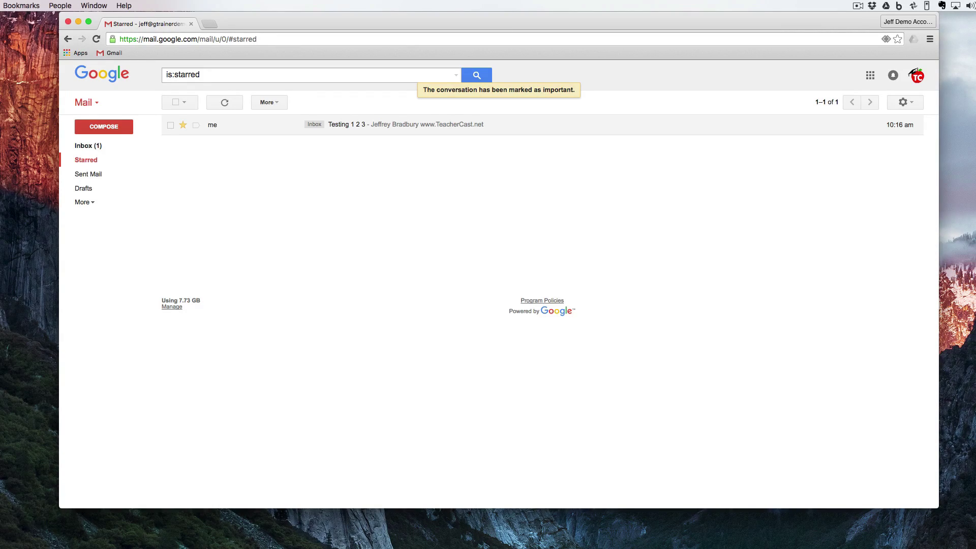
click(316, 127)
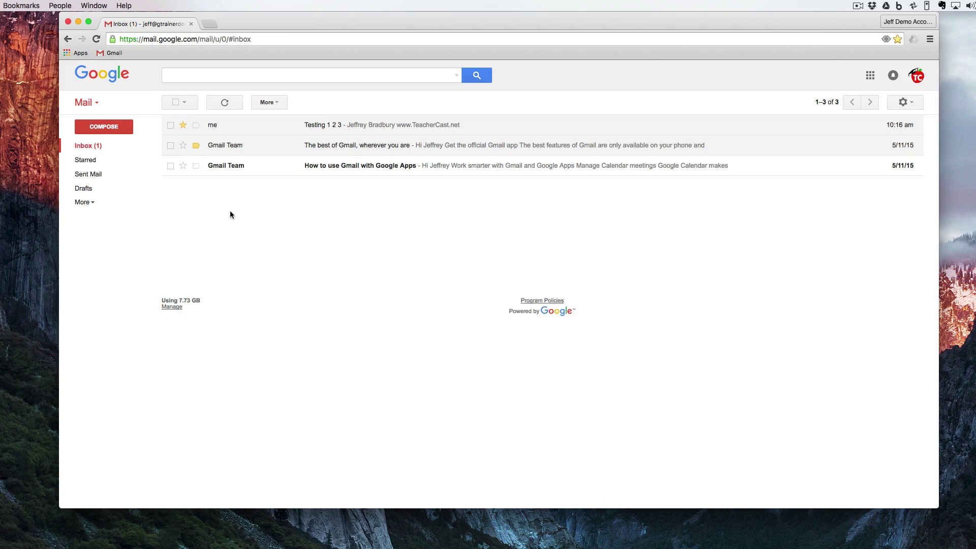
click(89, 166)
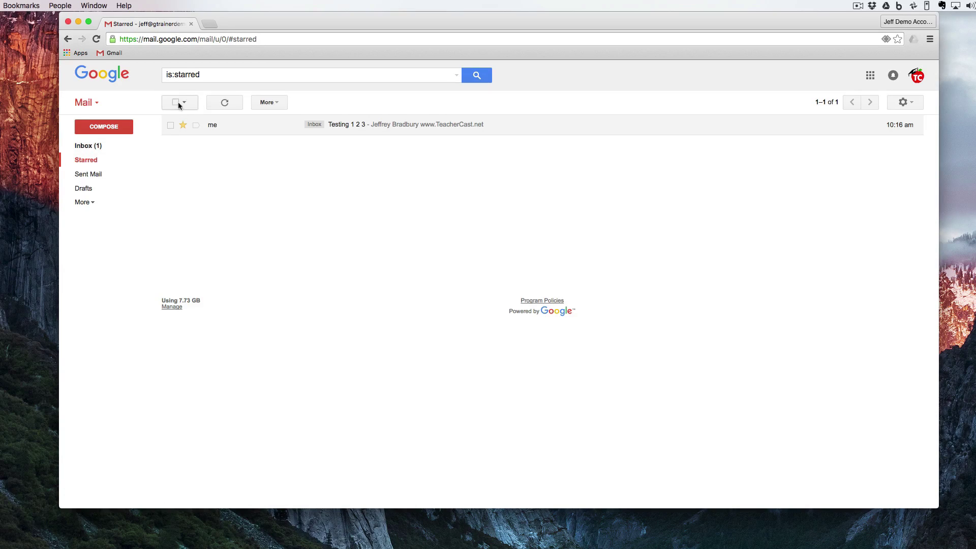
- Replace the search with is:important to list only important conversations
triple_click(182, 74)
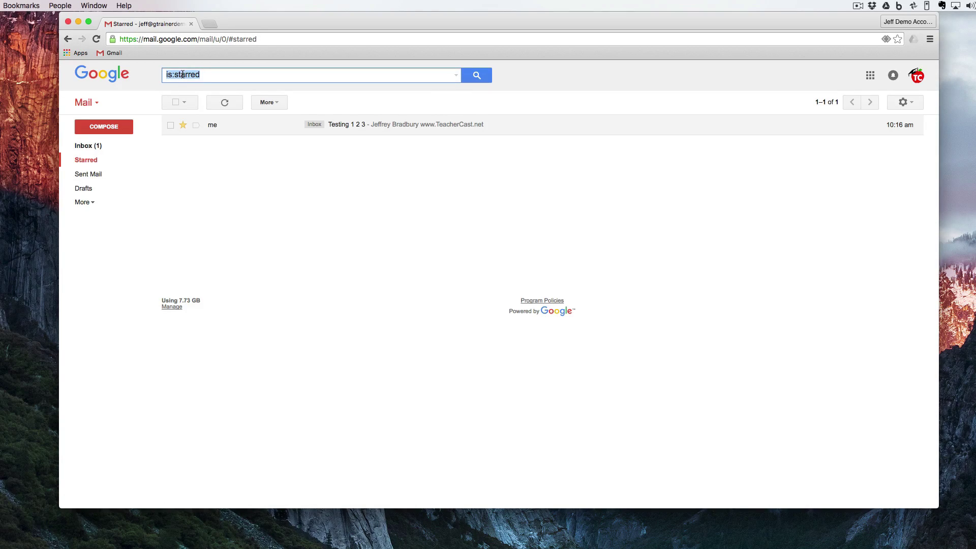
key(BackSpace)
text(is:important)
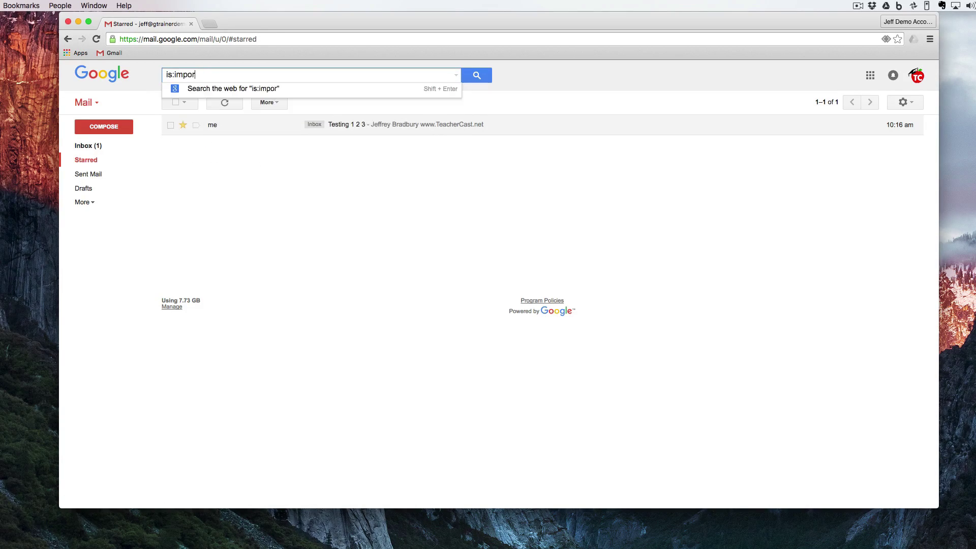
key(Return)
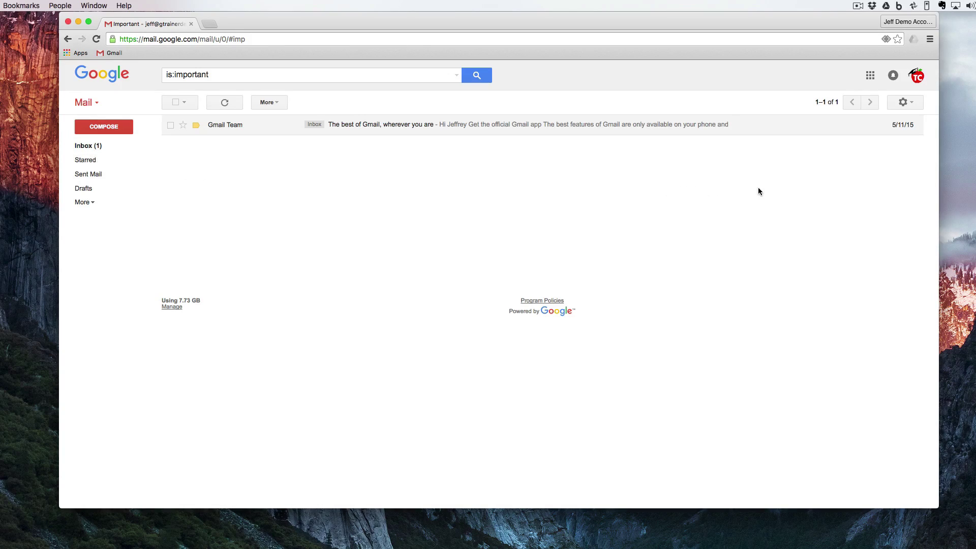
- In Settings > Labels, show the Important label in the sidebar while keeping Starred shown
click(905, 103)
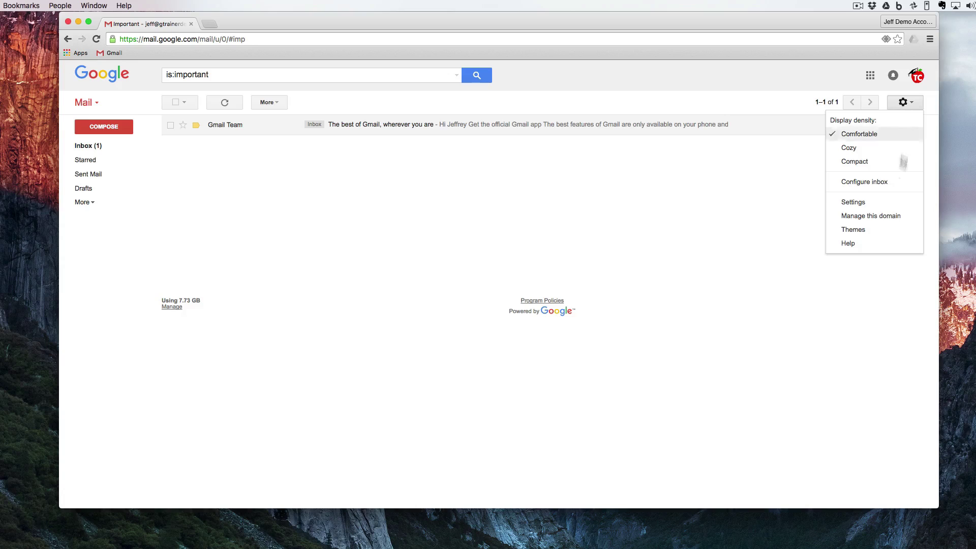
click(891, 206)
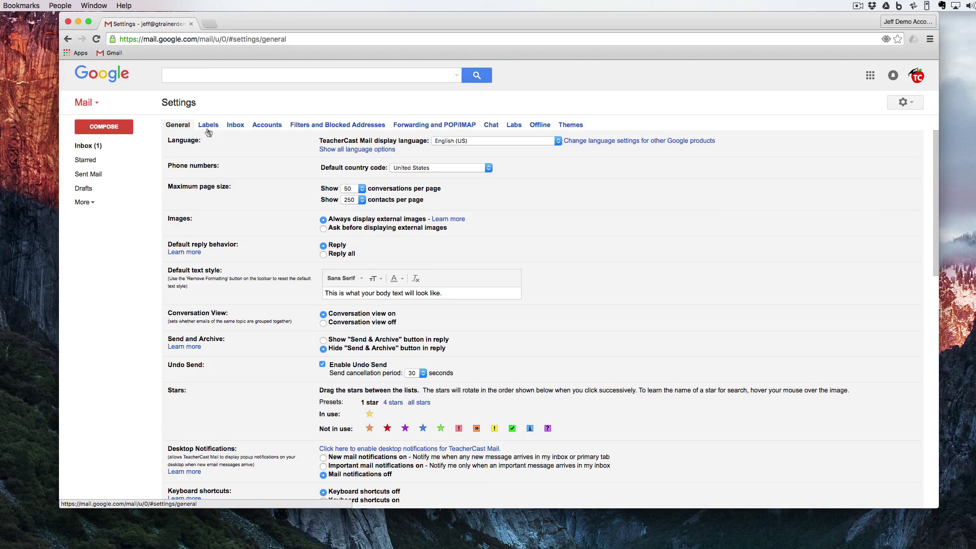
click(208, 127)
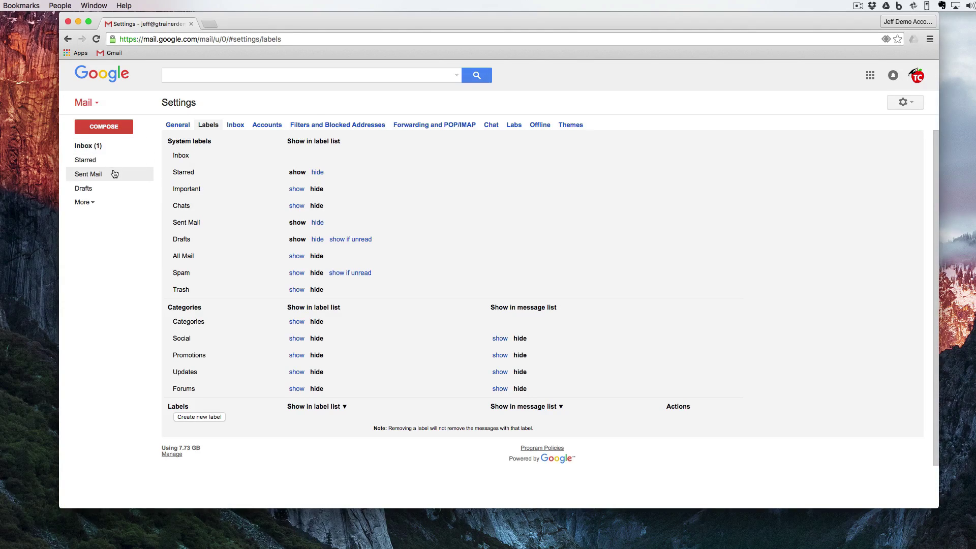
click(318, 172)
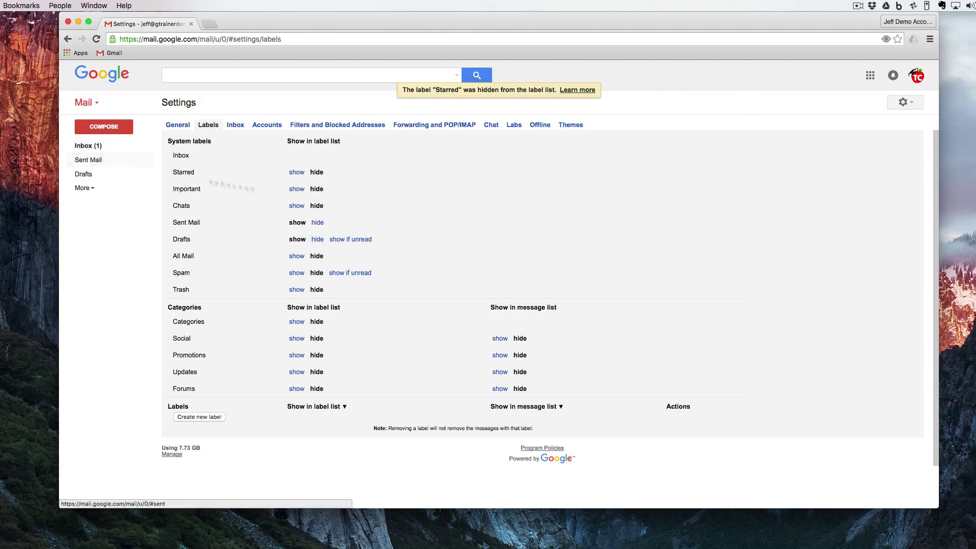
click(298, 173)
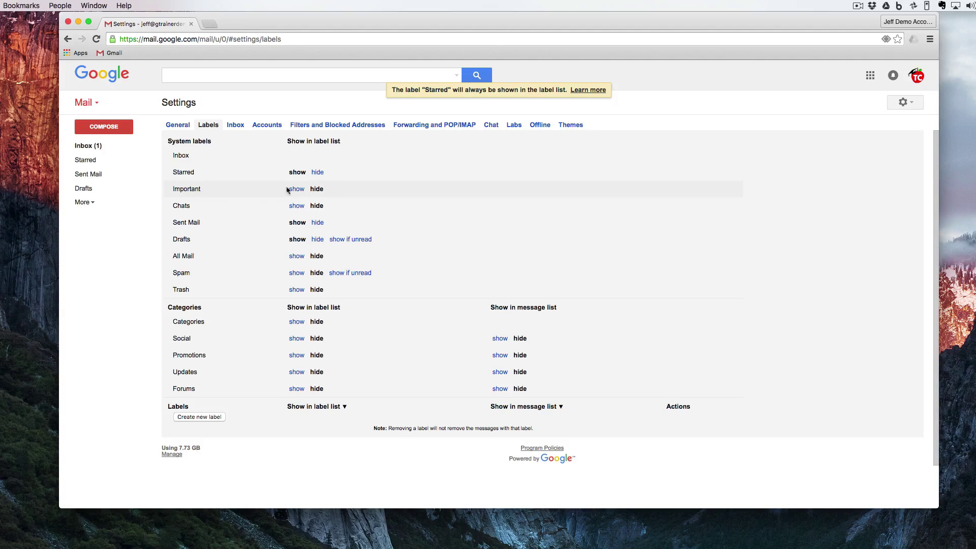
click(297, 189)
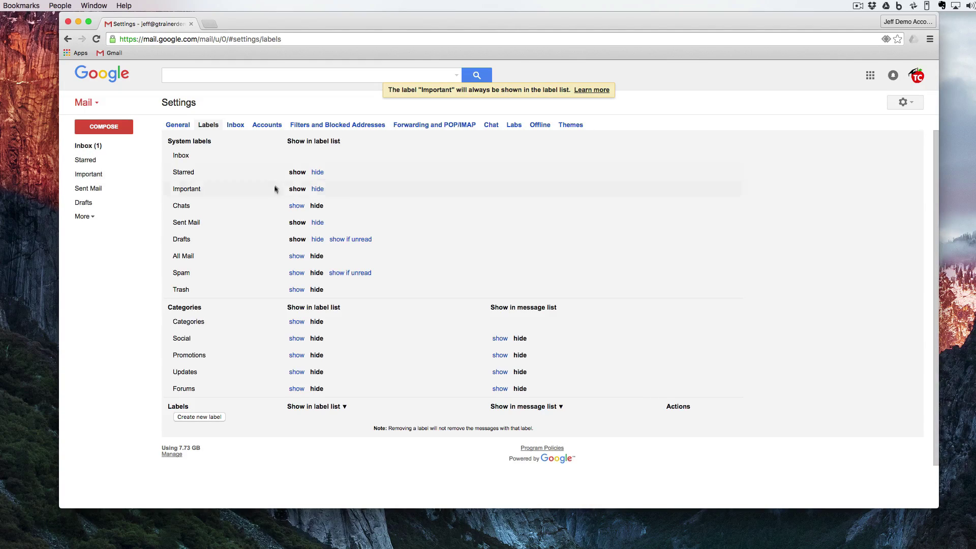
- Check the Inbox, Starred and Important views, then return to the three-message inbox
click(86, 147)
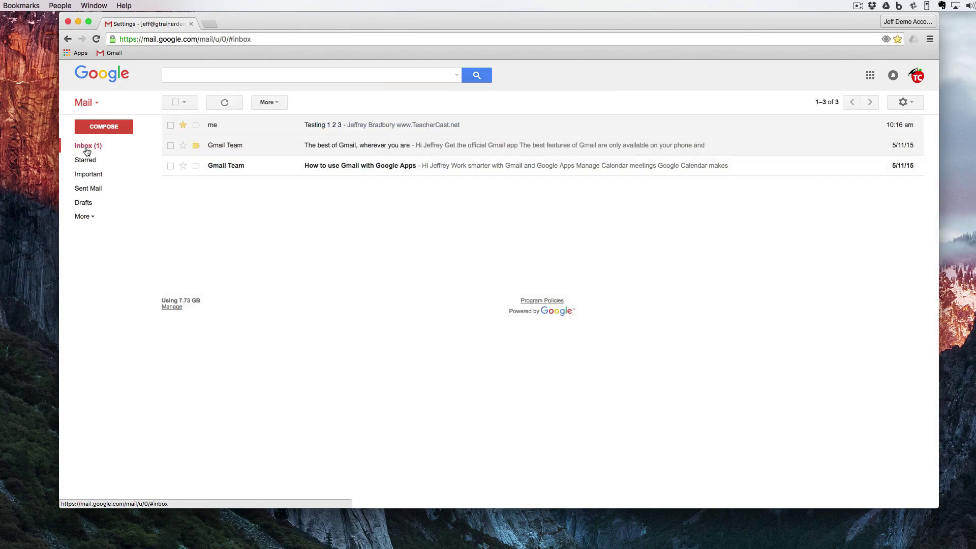
click(86, 161)
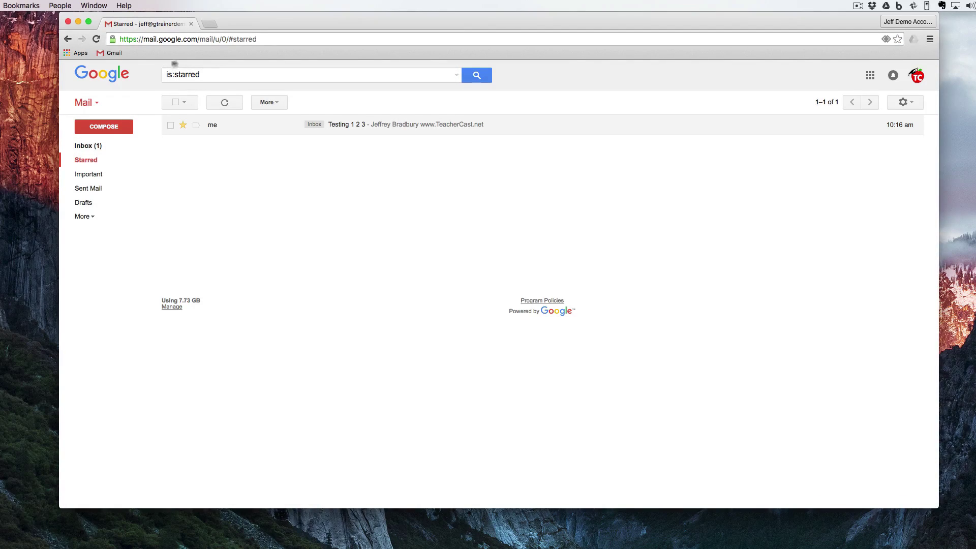
click(89, 175)
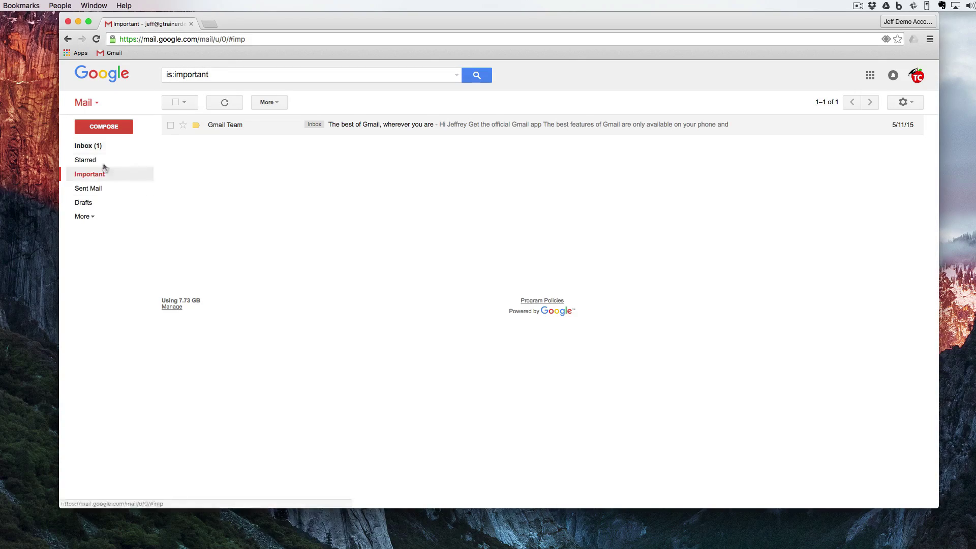
click(206, 70)
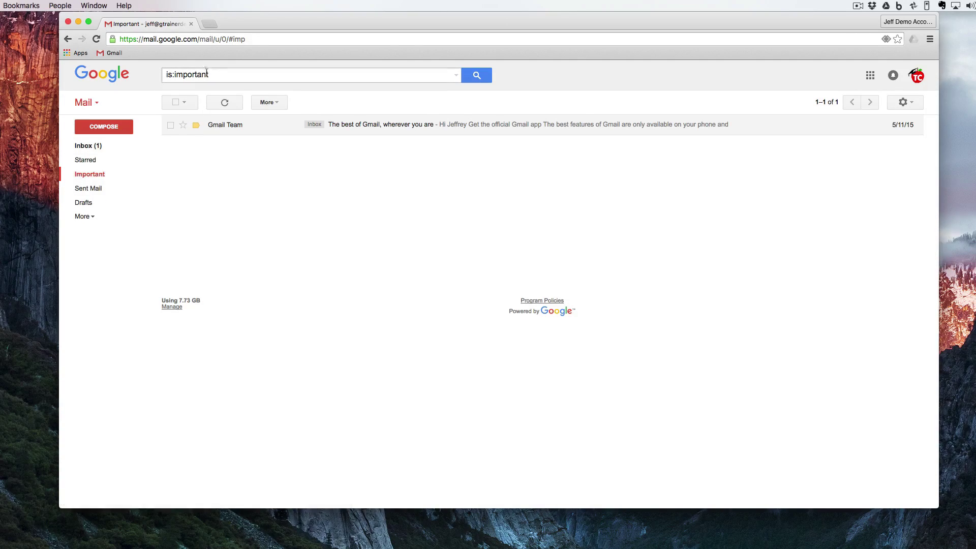
click(85, 147)
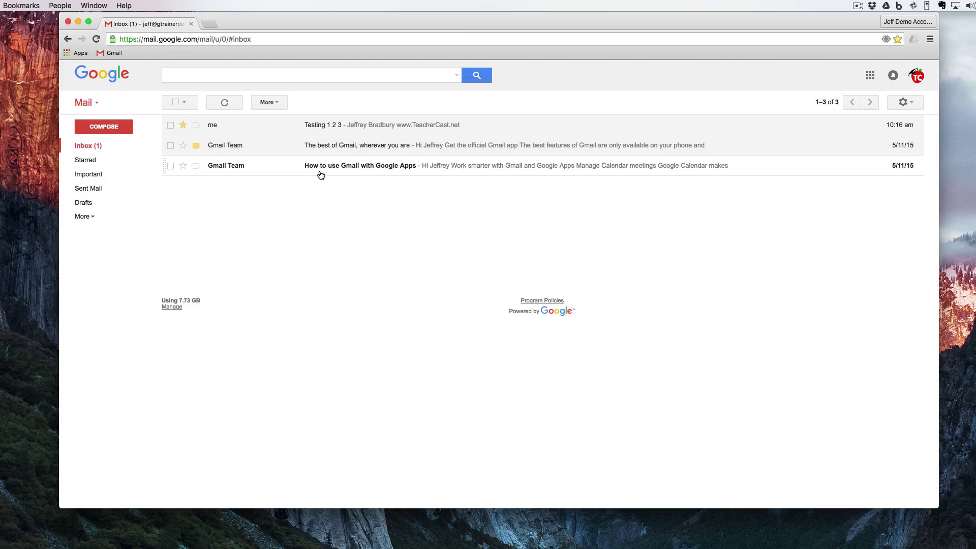
click(901, 102)
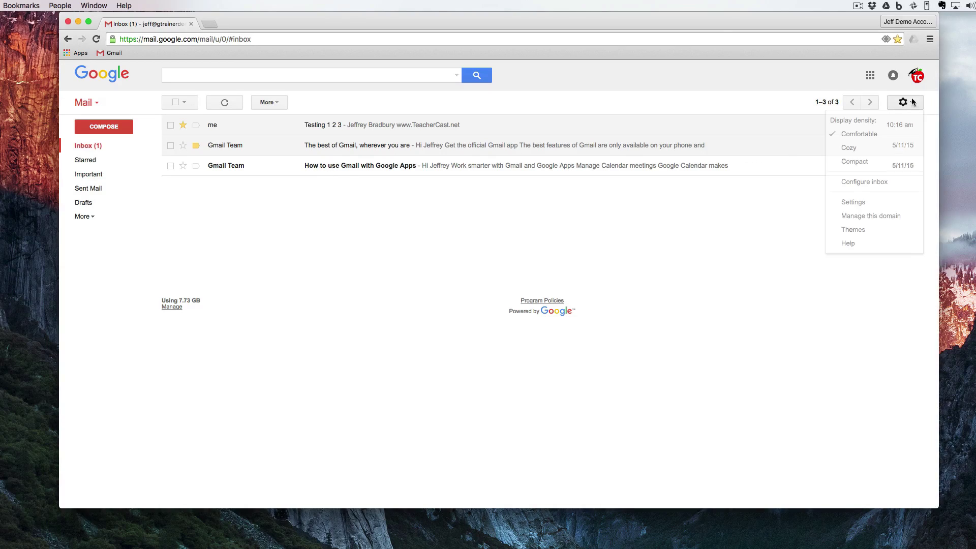
- In Settings > Inbox, set Inbox type to Priority Inbox and save
click(883, 202)
click(235, 125)
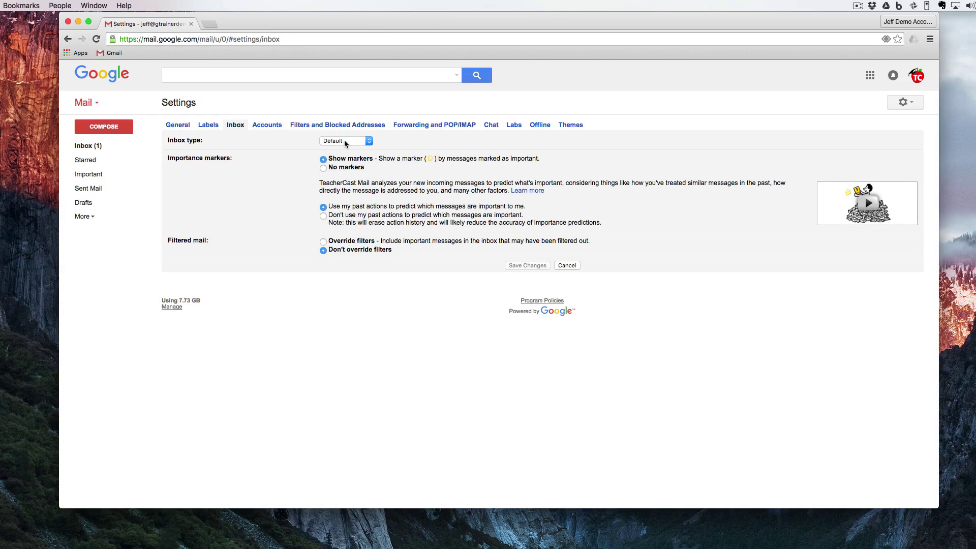
click(346, 144)
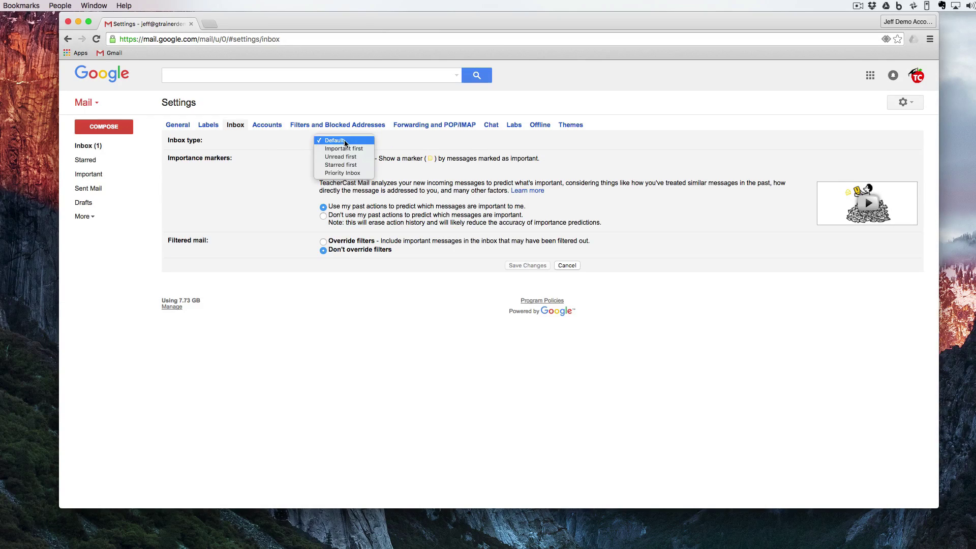
click(346, 173)
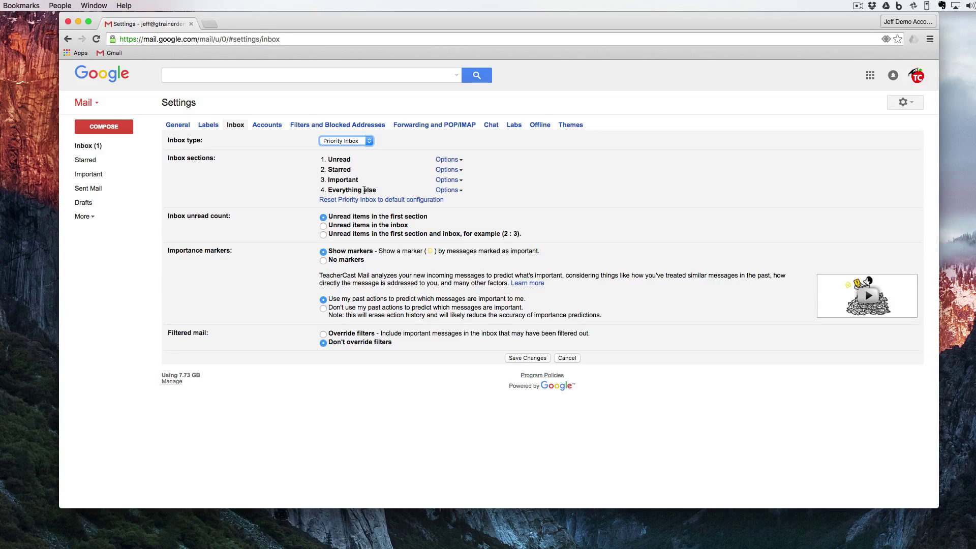
click(533, 358)
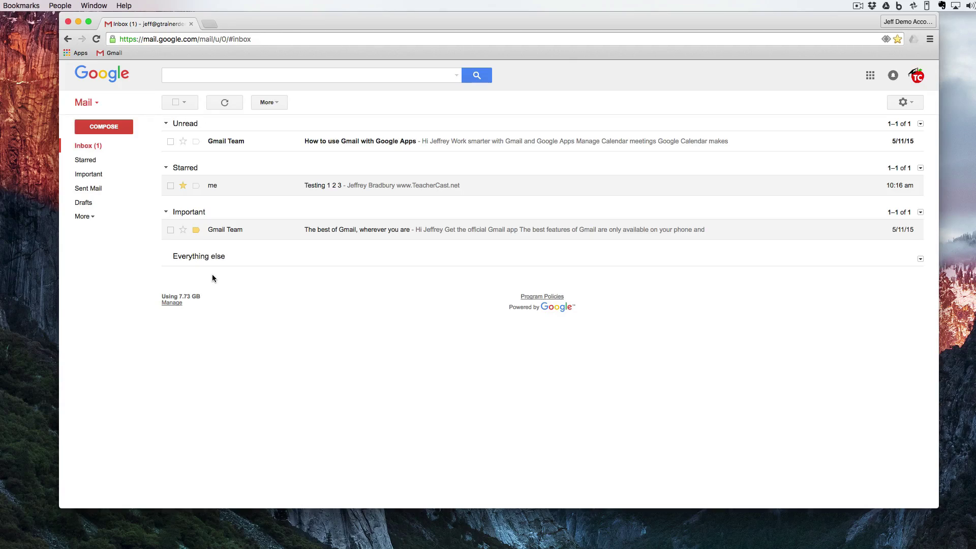
- Collapse and re-expand the Unread and Starred sections of Priority Inbox
click(166, 123)
click(165, 148)
click(164, 148)
click(165, 124)
click(166, 168)
click(165, 123)
click(166, 124)
click(166, 168)
click(901, 103)
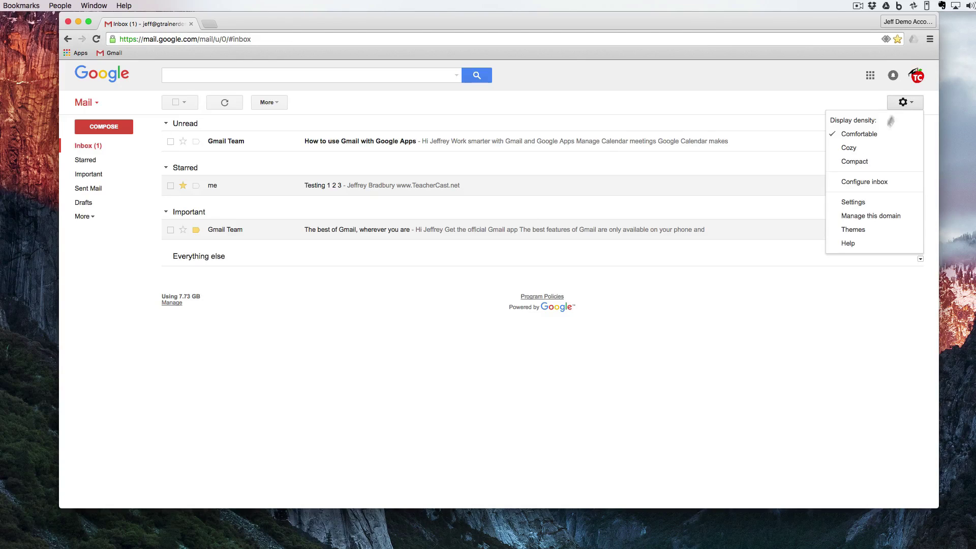
- In Inbox settings, make section 1 Starred and section 2 Unread, leaving section 3 Important
click(863, 197)
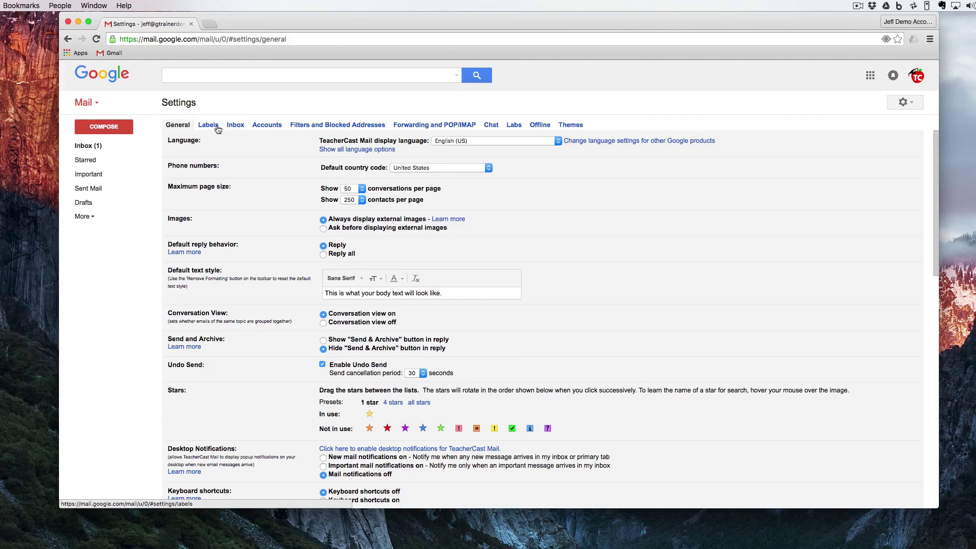
click(234, 125)
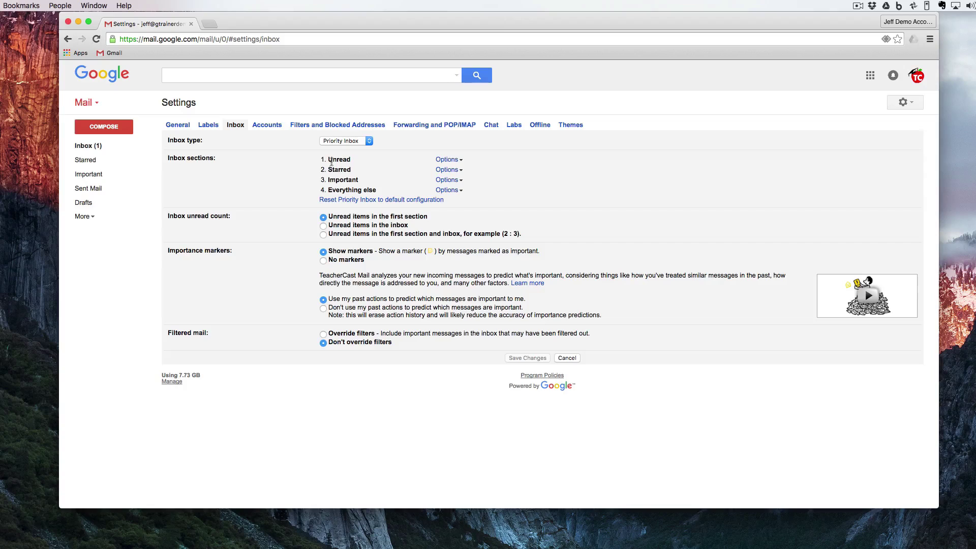
click(444, 161)
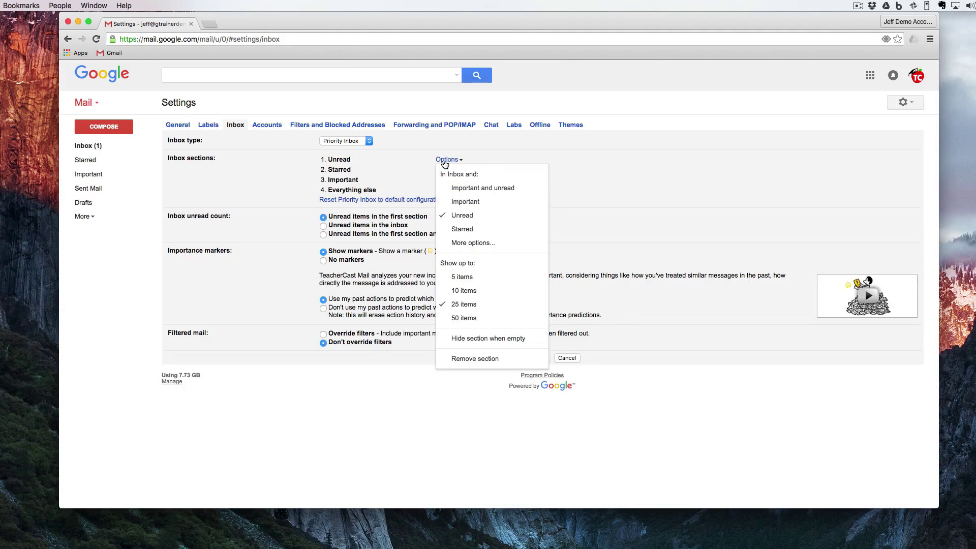
click(454, 229)
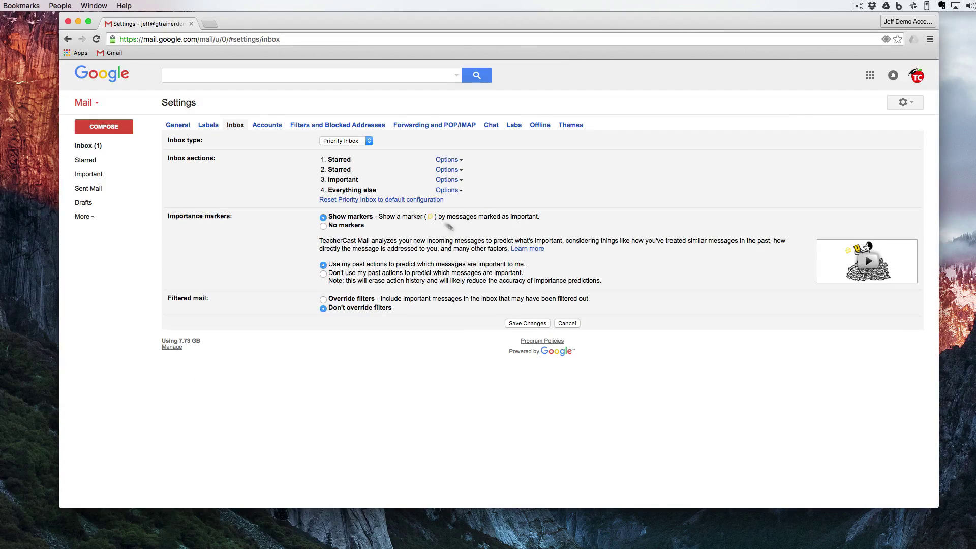
click(441, 171)
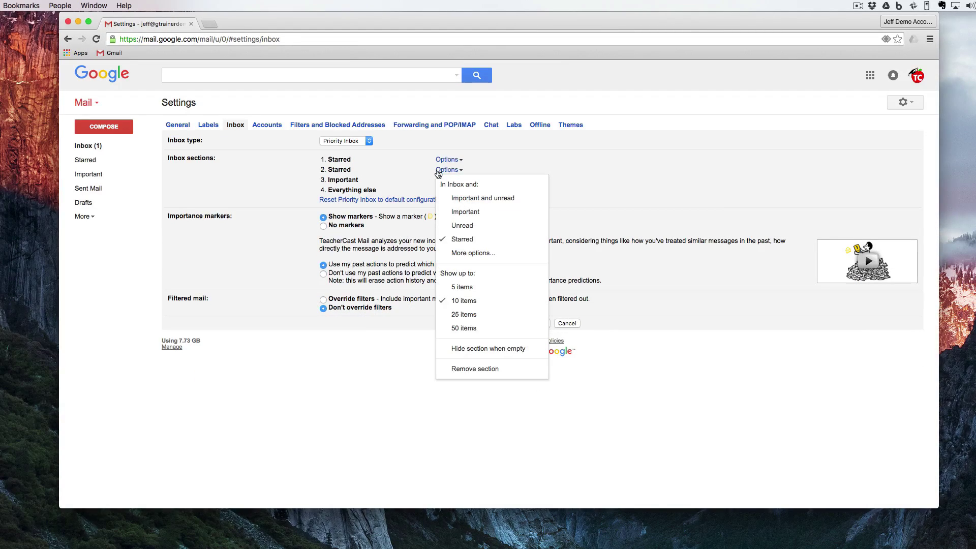
click(464, 225)
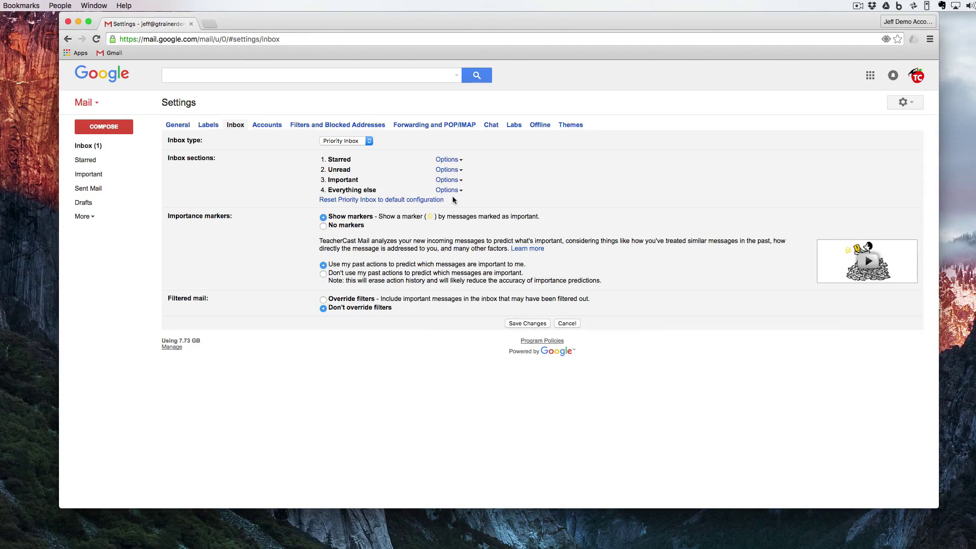
click(447, 181)
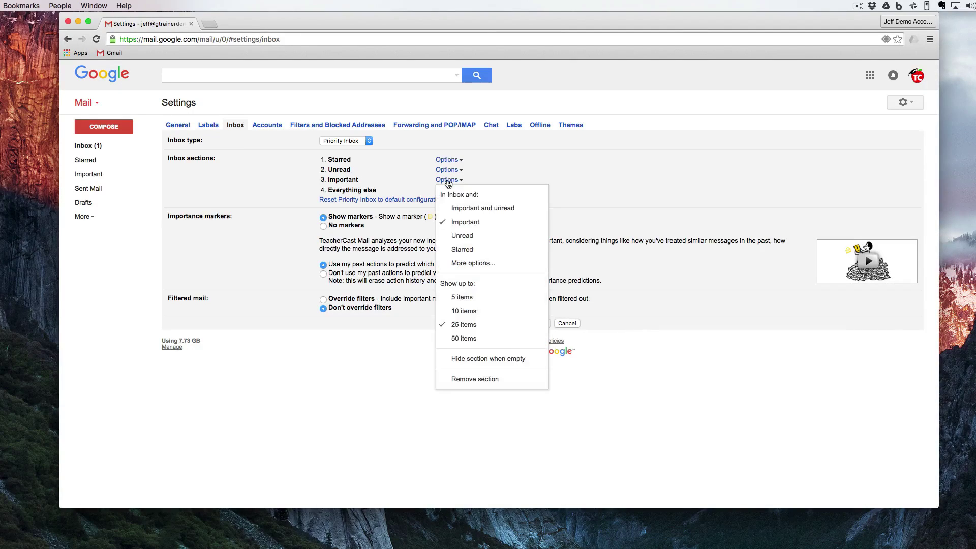
click(464, 264)
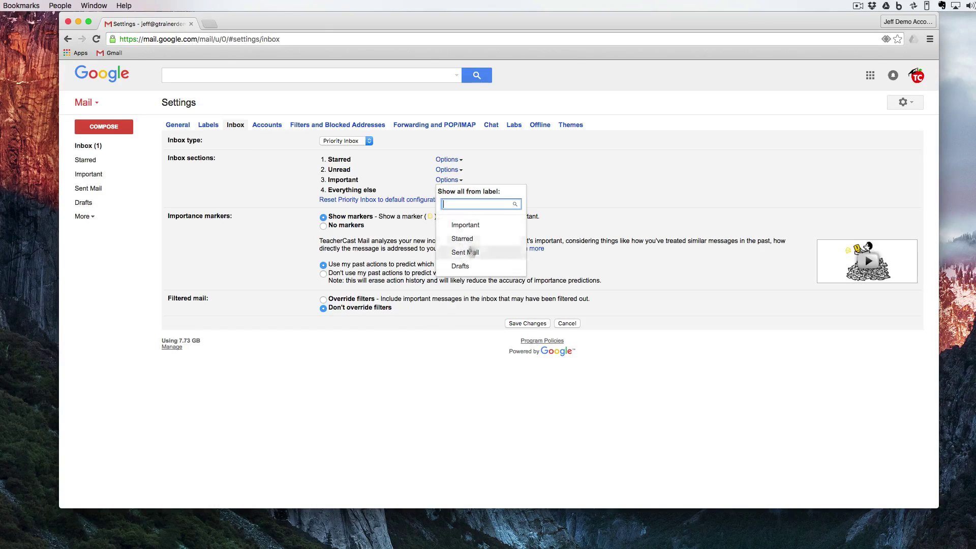
click(274, 225)
- Save the Starred, Unread, Important, Everything else section order
click(527, 323)
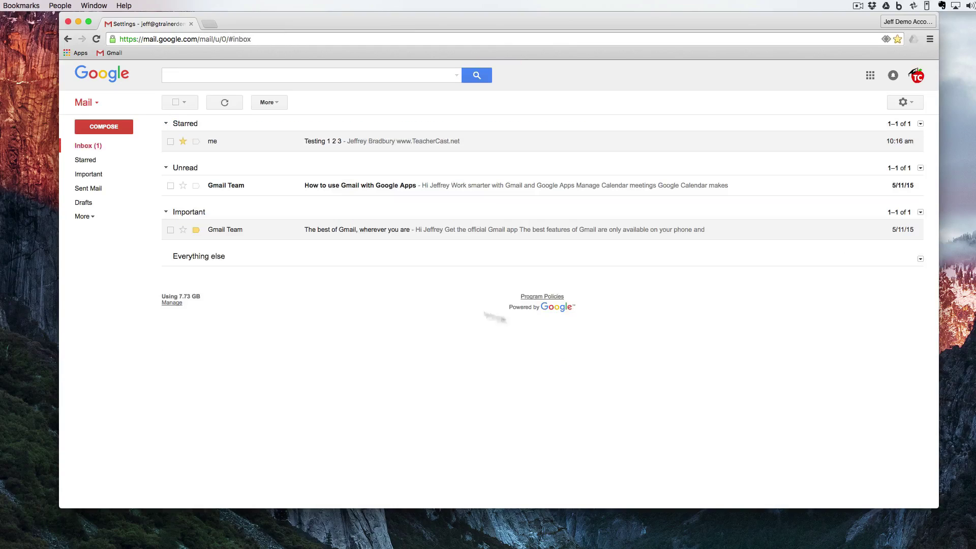